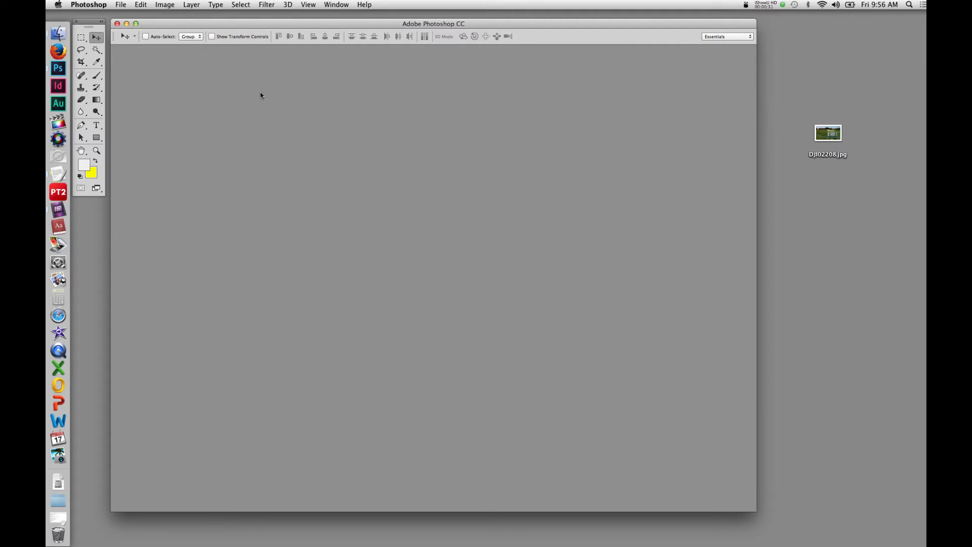
Step: Open DJI02208.jpg by dragging it from the desktop into Photoshop after cancelling File > Open
left_click(121, 5)
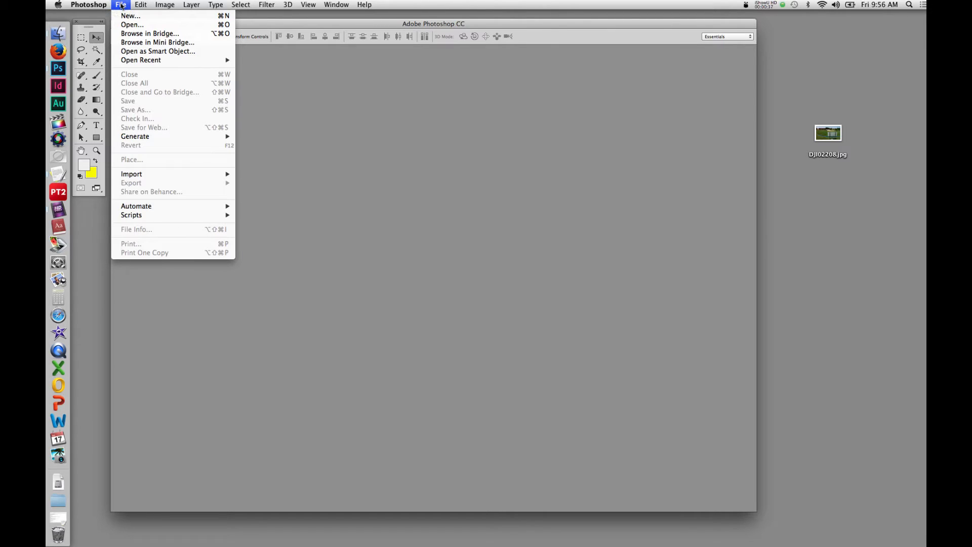
key("Escape")
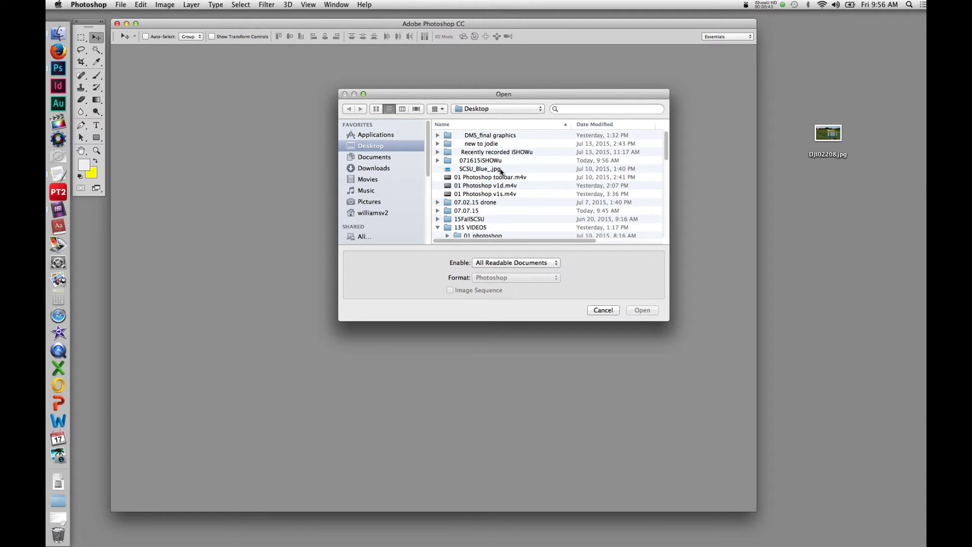
left_click(487, 186)
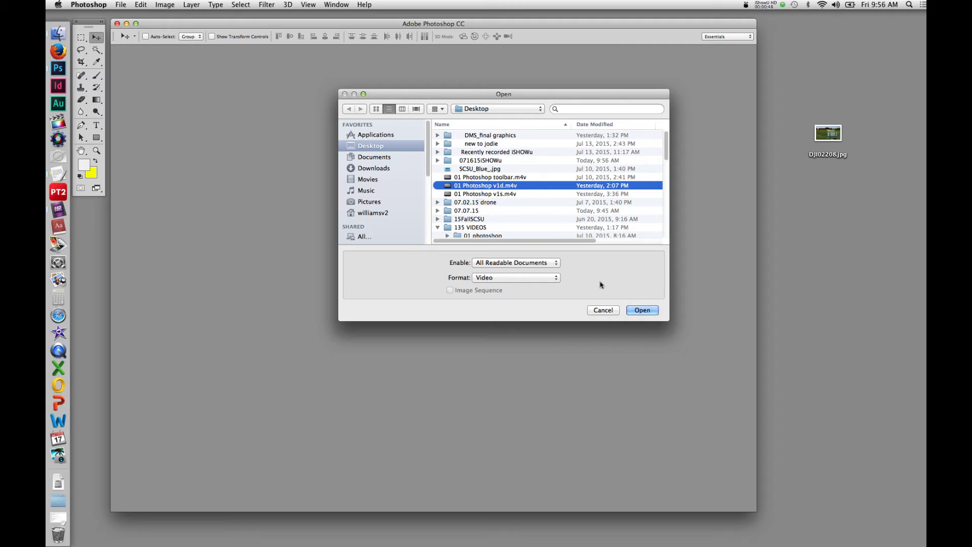
left_click(604, 310)
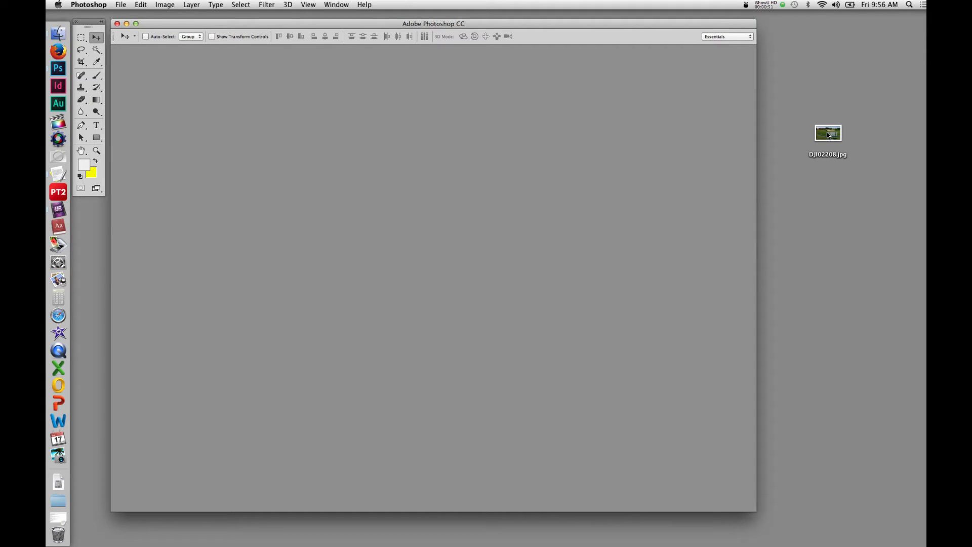
left_click_drag(828, 135, 58, 68)
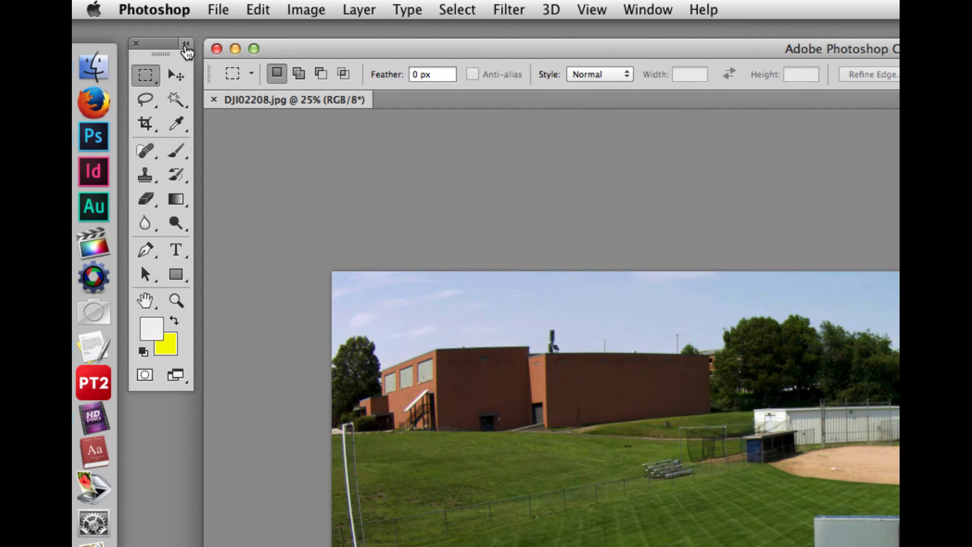
Step: Collapse the Tools panel to a single column, nudge it right, and select the Move tool
left_click(186, 45)
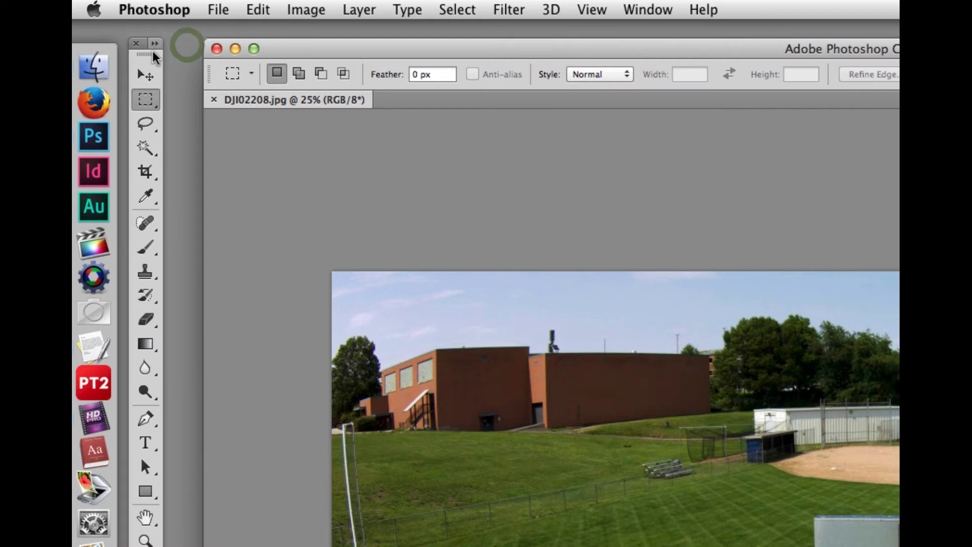
left_click_drag(145, 49, 162, 46)
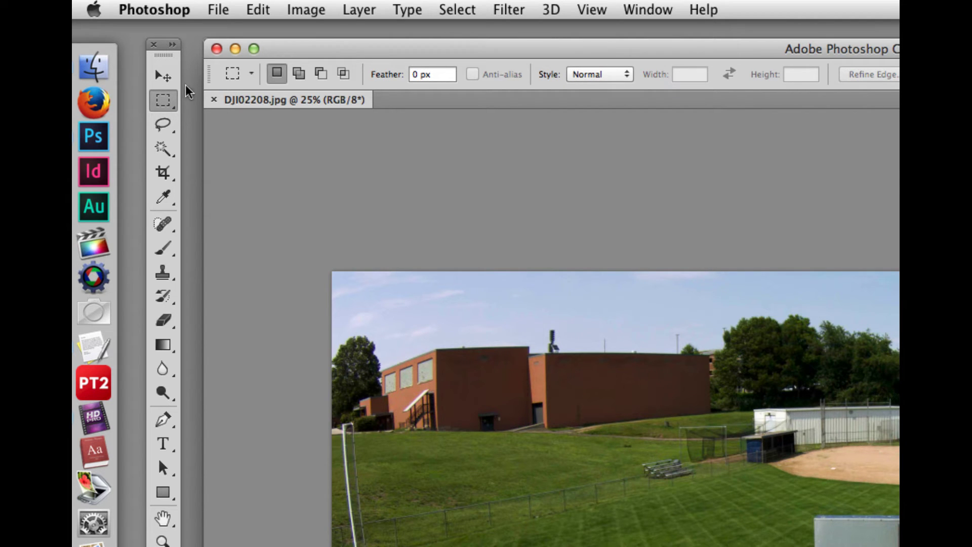
left_click(162, 76)
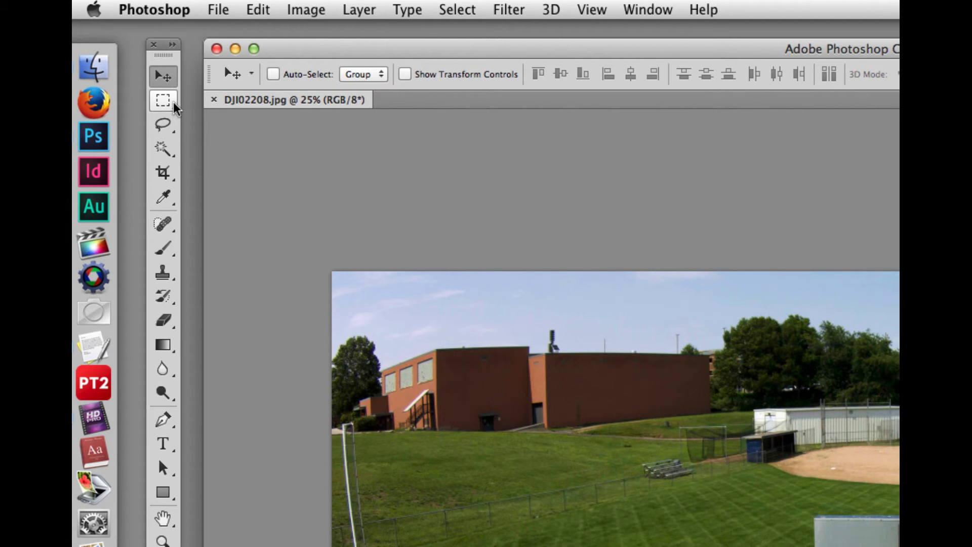
left_click(173, 102)
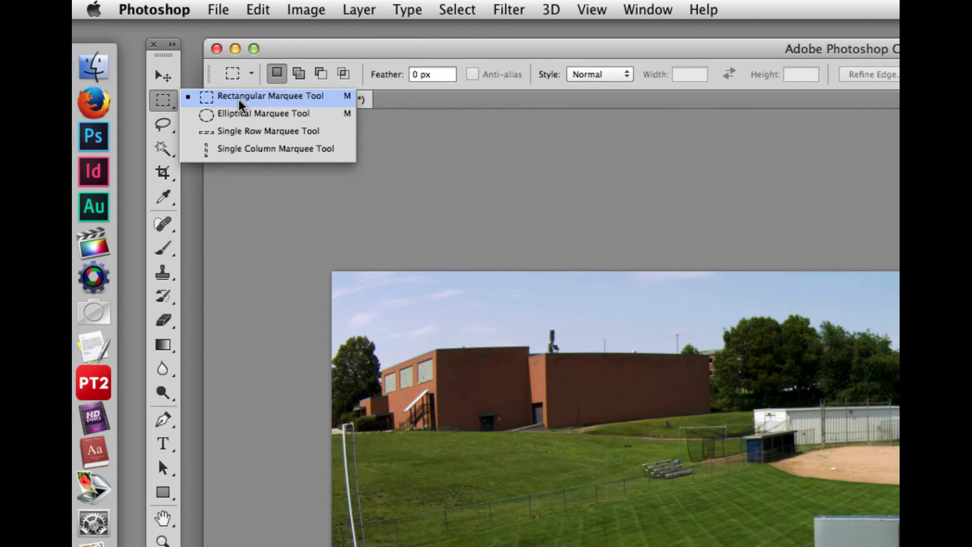
Step: Close the marquee shapes flyout and make Rectangular Marquee the active tool
left_click(169, 104)
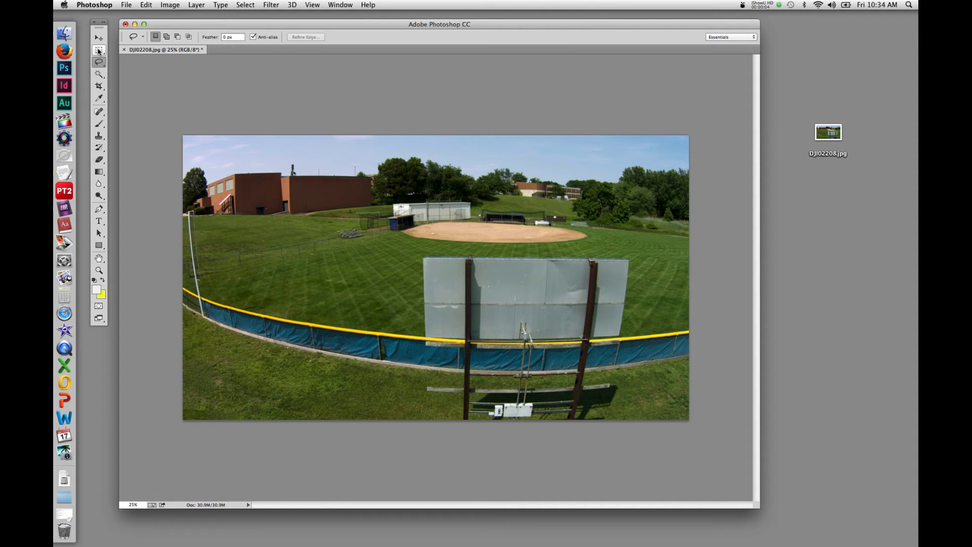
left_click(99, 50)
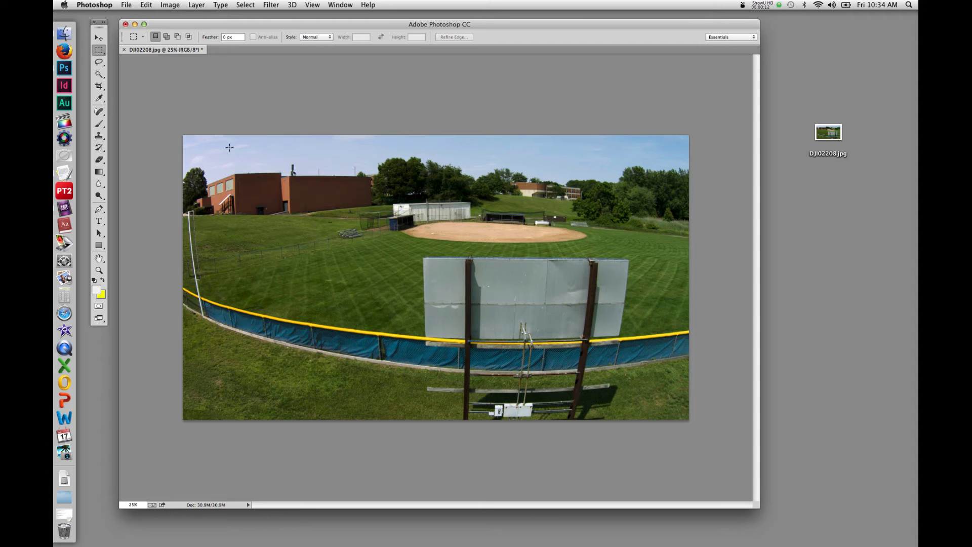
left_click_drag(229, 147, 381, 253)
left_click_drag(297, 184, 277, 189)
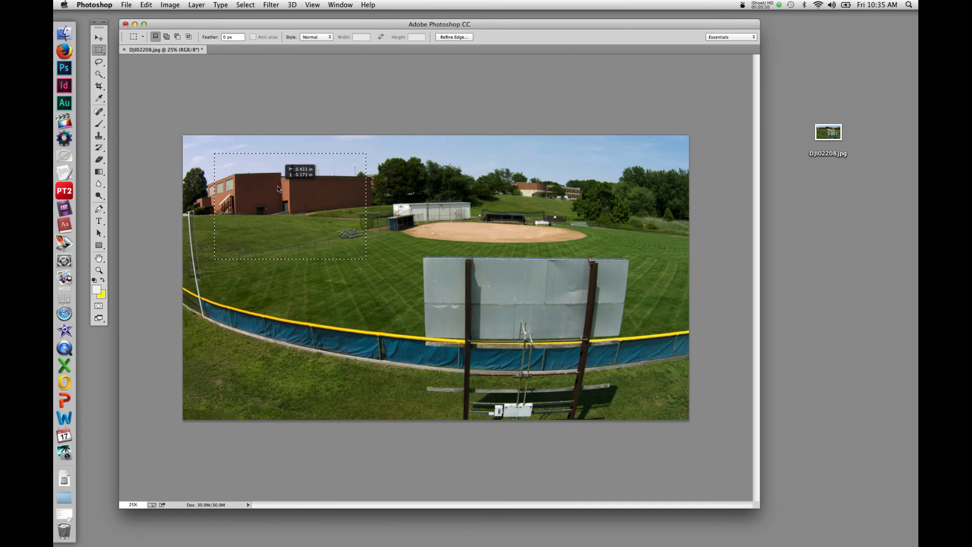
left_click(99, 38)
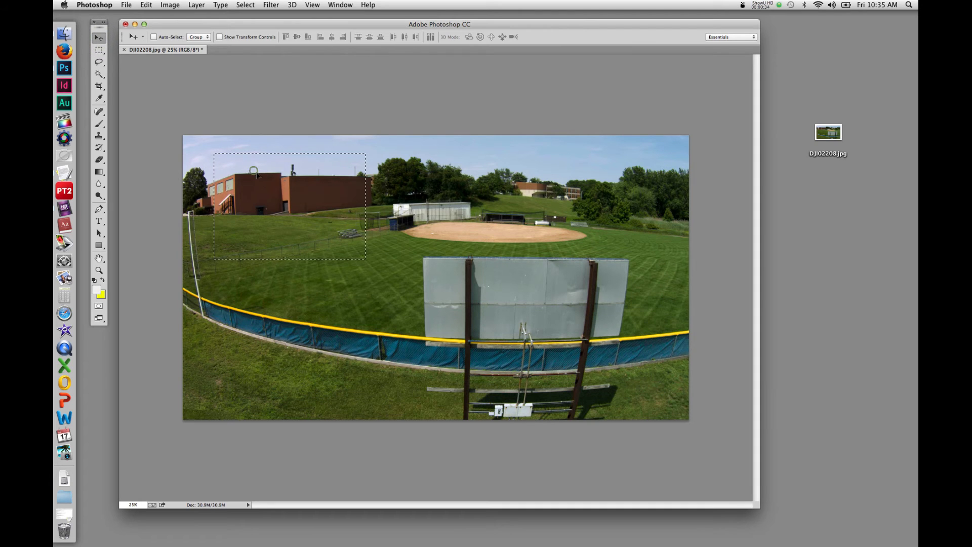
left_click_drag(256, 174, 284, 193)
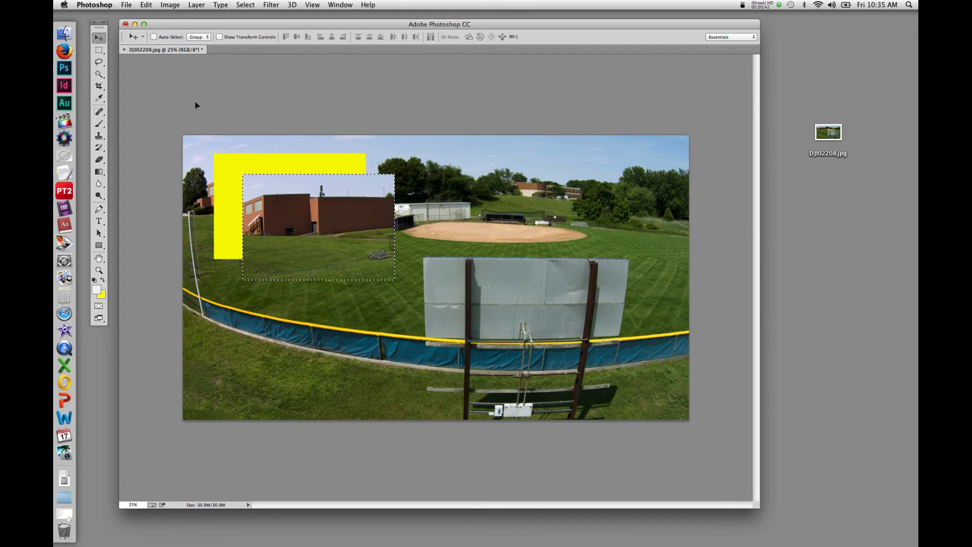
key("super+z")
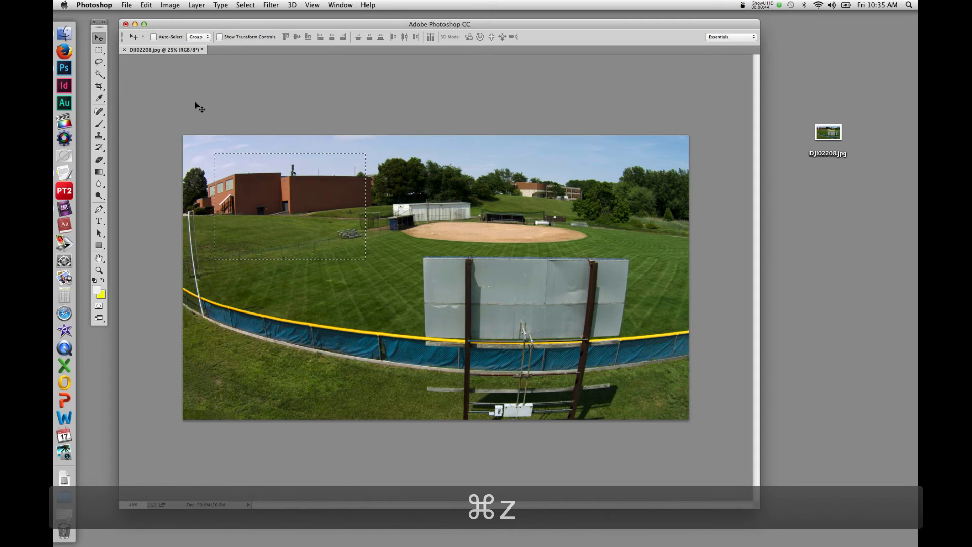
key("super+d")
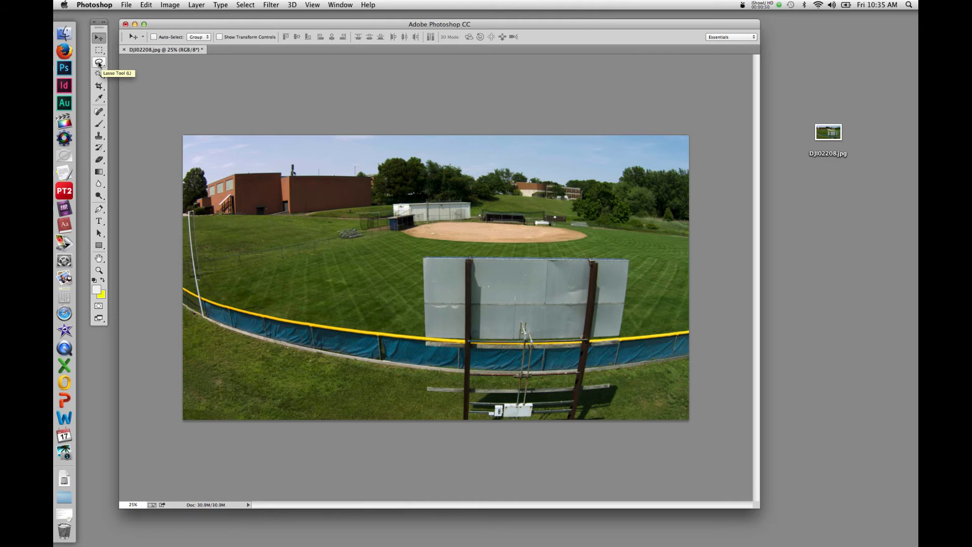
Step: Outline the brick buildings and grass with the standard freehand Lasso
left_click(99, 62)
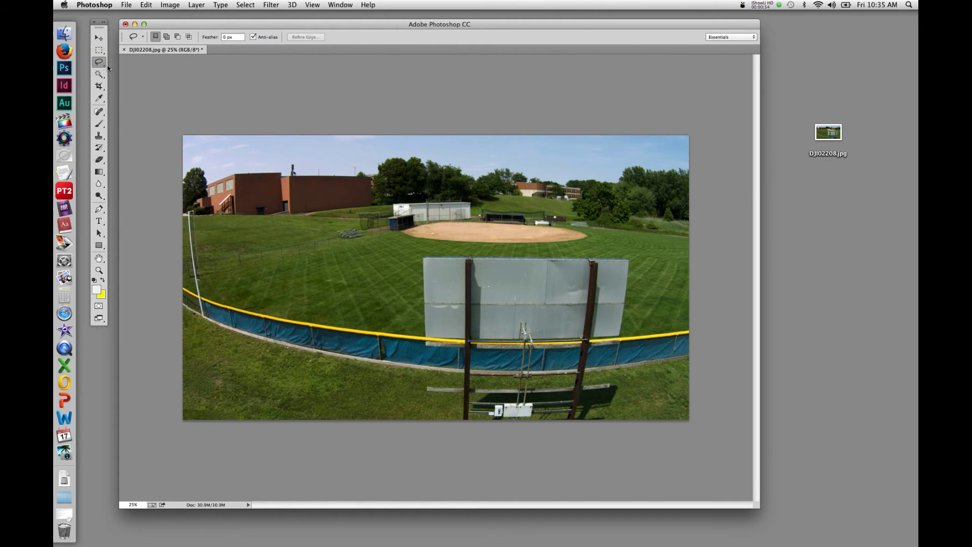
right_click(104, 67)
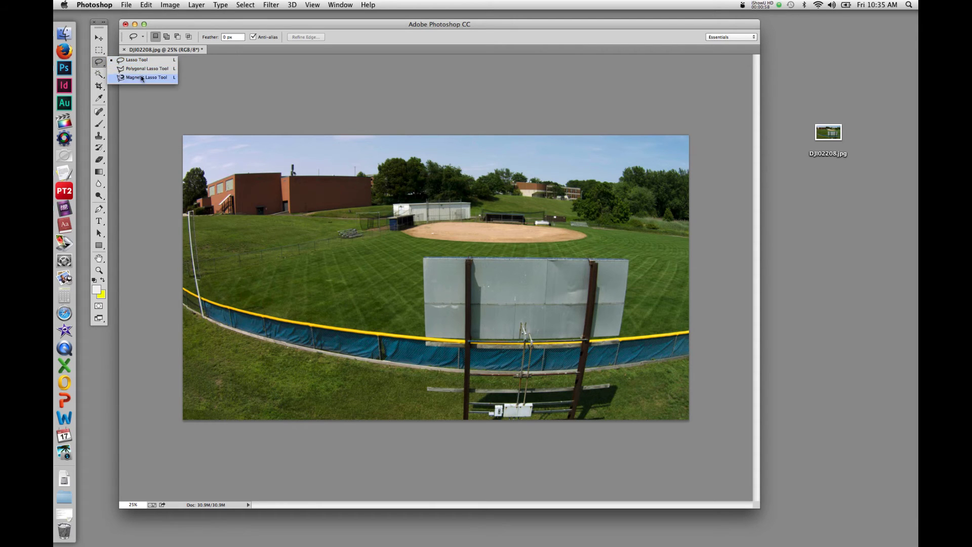
left_click(100, 62)
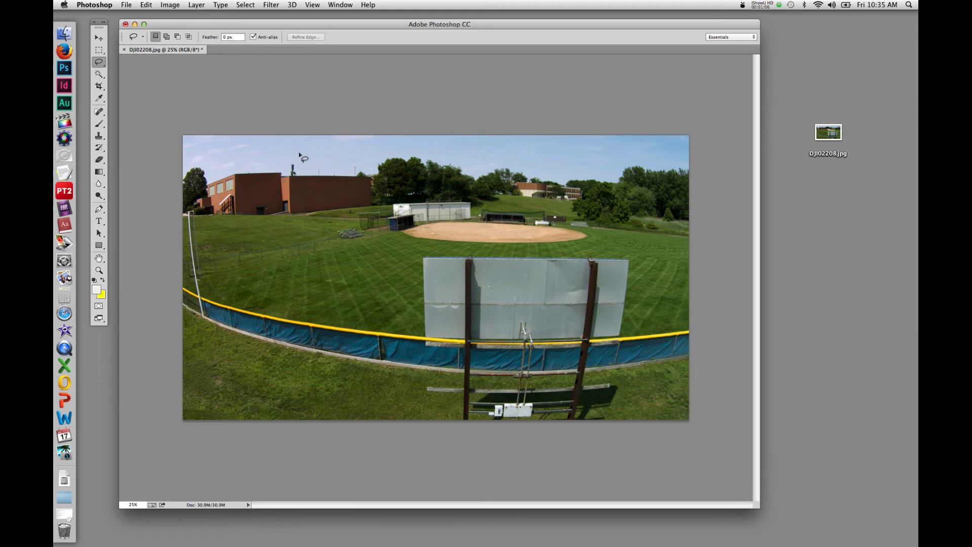
mouse_move(323, 152)
left_mouse_down()
mouse_move(229, 162)
mouse_move(211, 219)
left_mouse_up()
mouse_move(248, 257)
left_mouse_down()
mouse_move(309, 265)
mouse_move(351, 255)
mouse_move(364, 198)
mouse_move(323, 154)
left_mouse_up()
Step: Drag the lassoed patch to the right with the Move tool, then undo the move
left_click(99, 38)
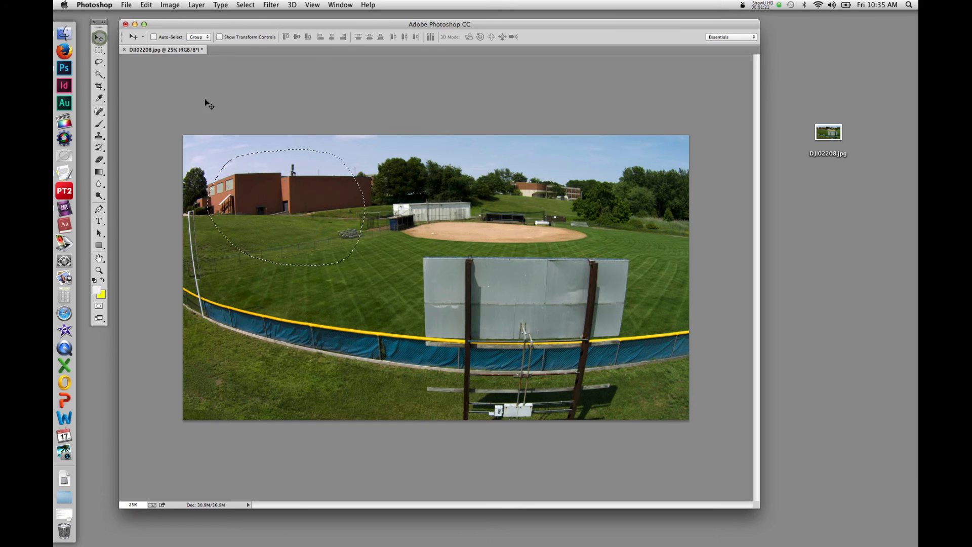
left_click_drag(279, 188, 334, 192)
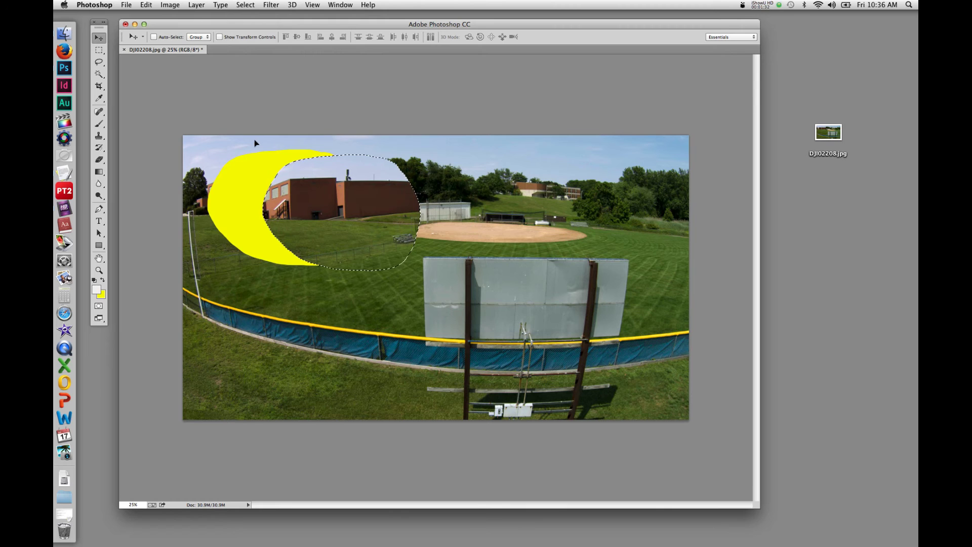
key("super+z")
Step: Deselect the lasso selection with Cmd+D
key("super+d")
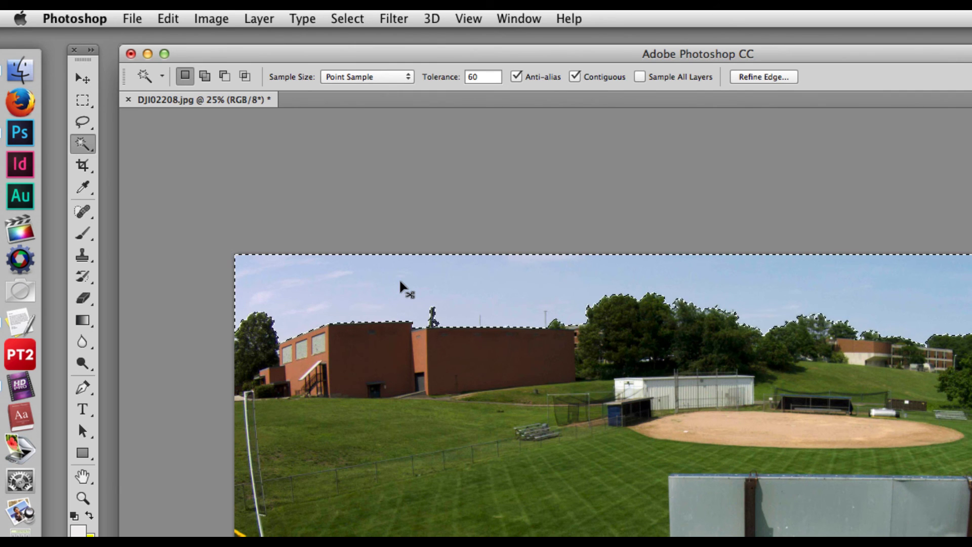
Step: Set Magic Wand tolerance to 3 and select the sky to see a small selection
key("super+d")
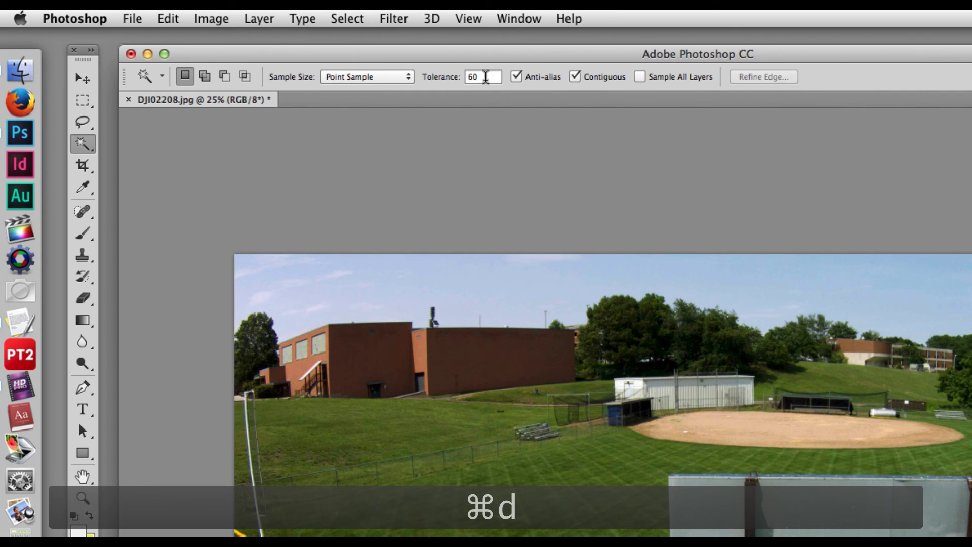
triple_click(465, 77)
type("3")
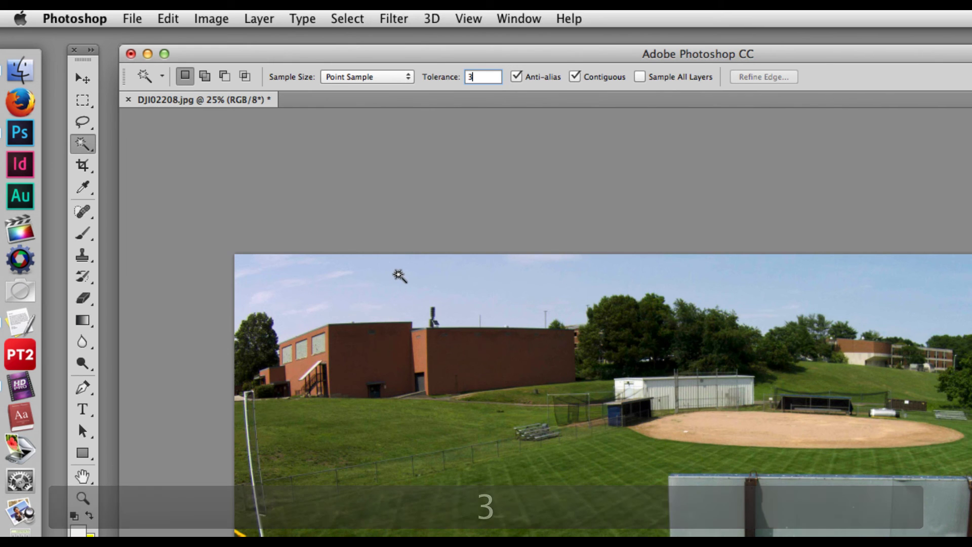
left_click(398, 275)
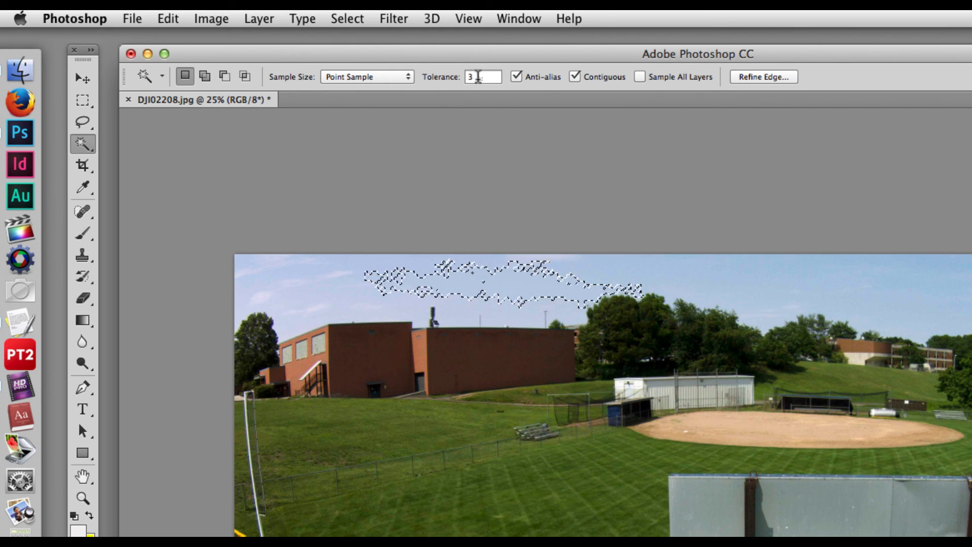
Step: Raise tolerance to 70, select the whole sky, then deselect it
left_click(481, 78)
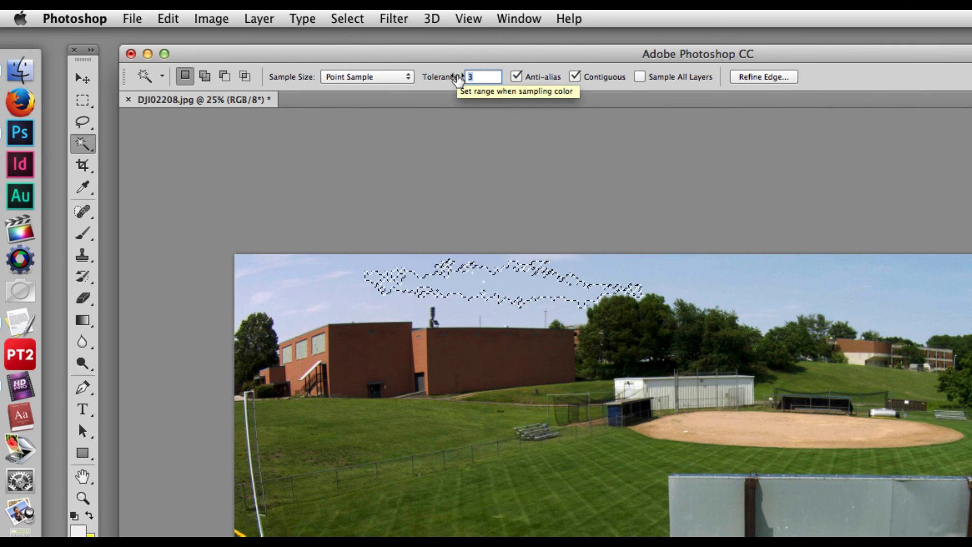
type("70")
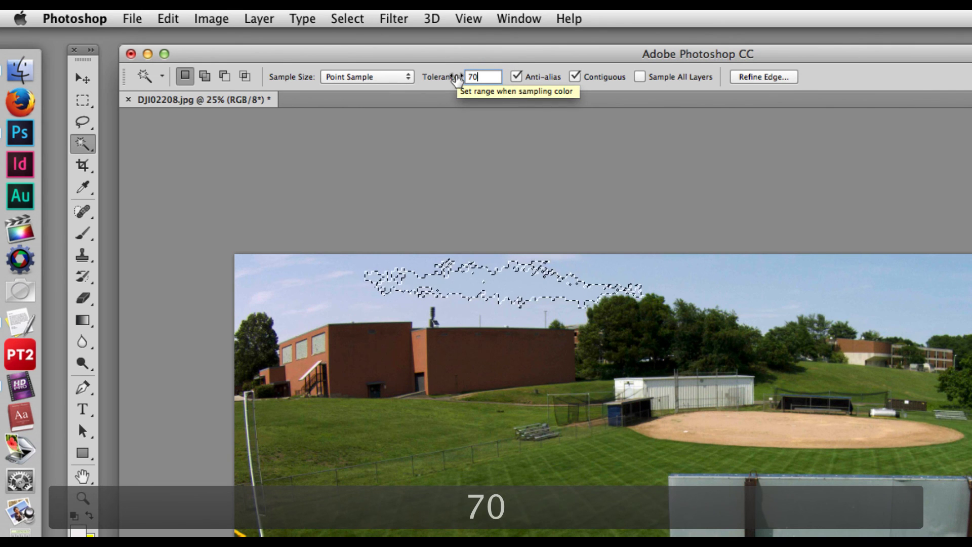
key("super+d")
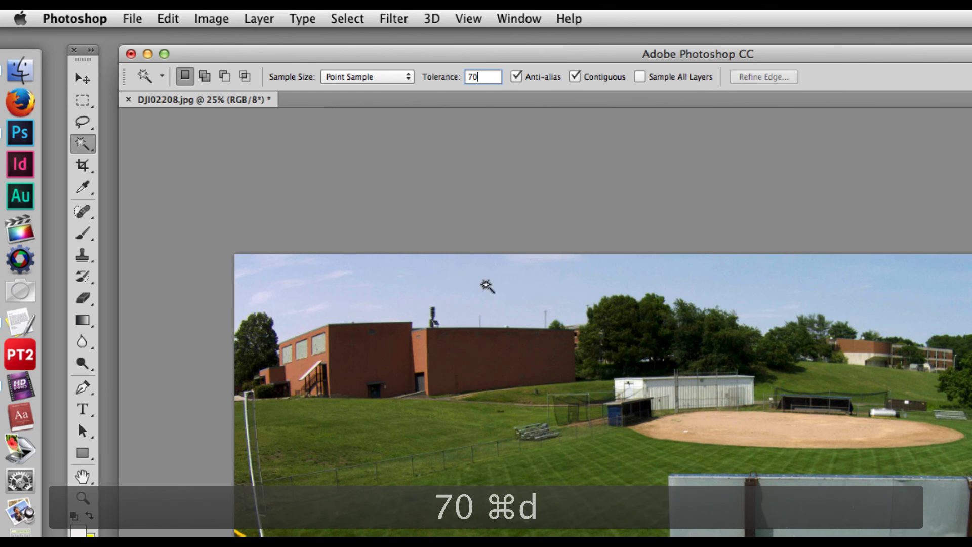
left_click(473, 287)
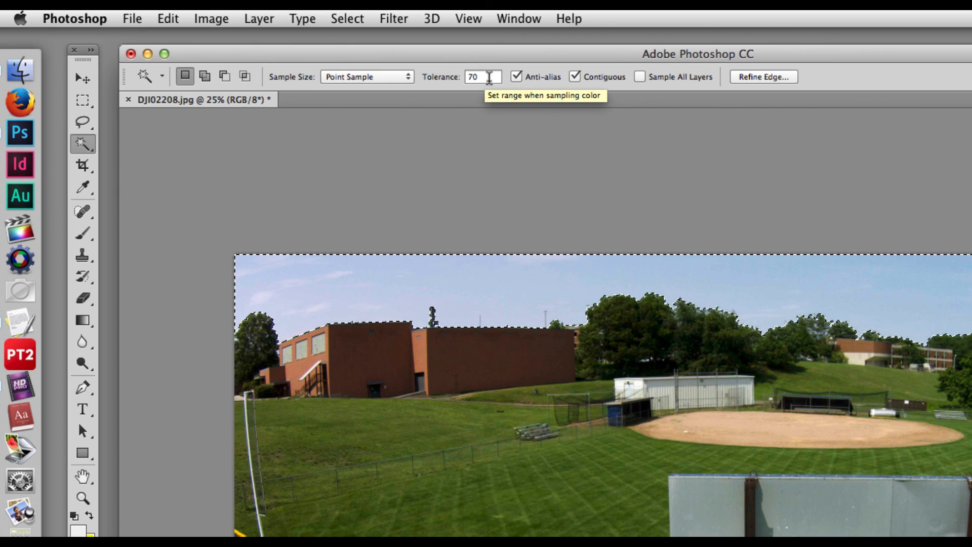
key("super+d")
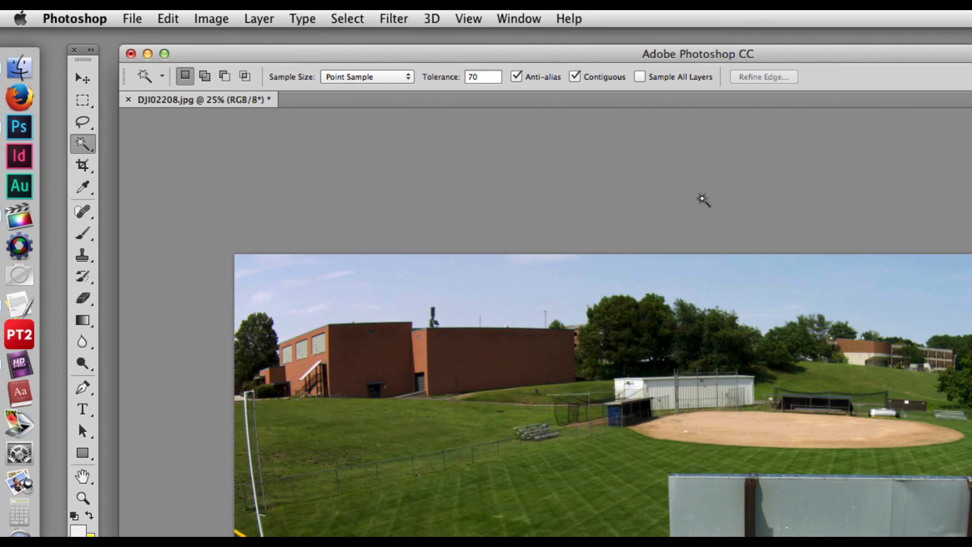